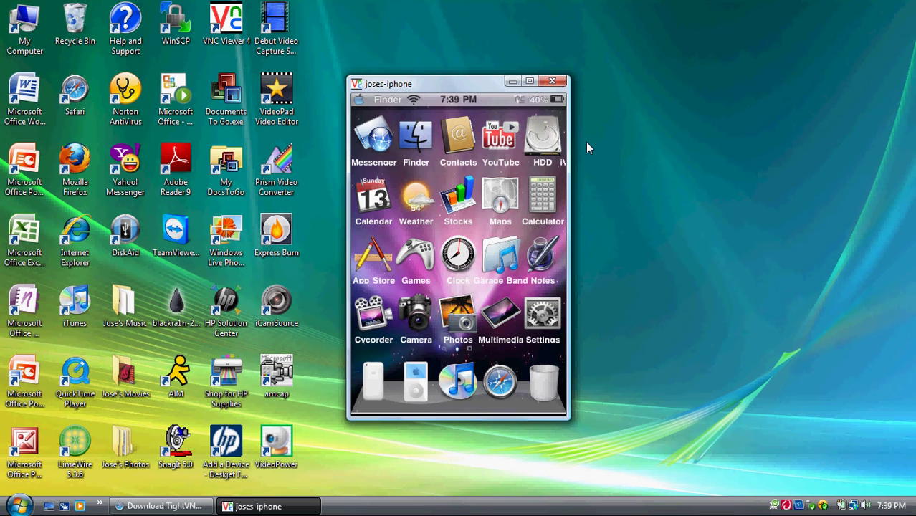
- Put the iPhone viewer away and reload Safari's TightVNC page to restart the tightvnc-1.3.9-setup.exe download
click(512, 82)
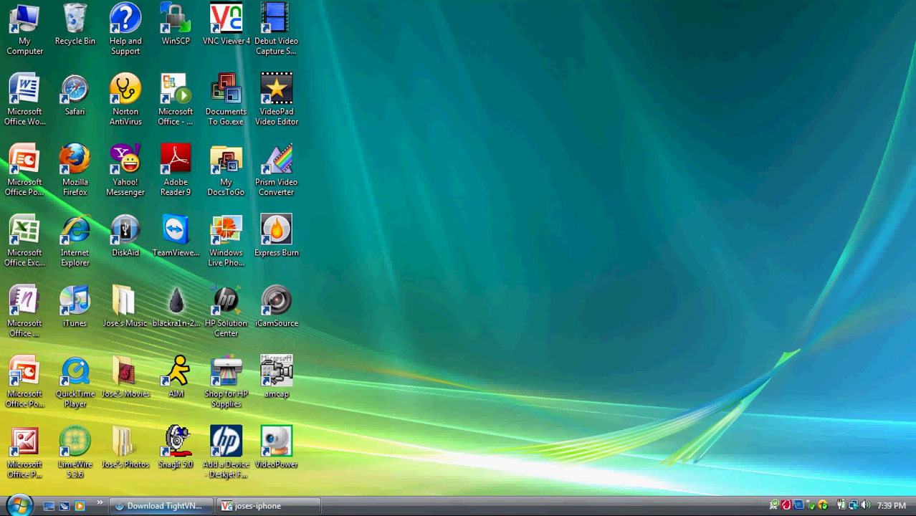
click(159, 505)
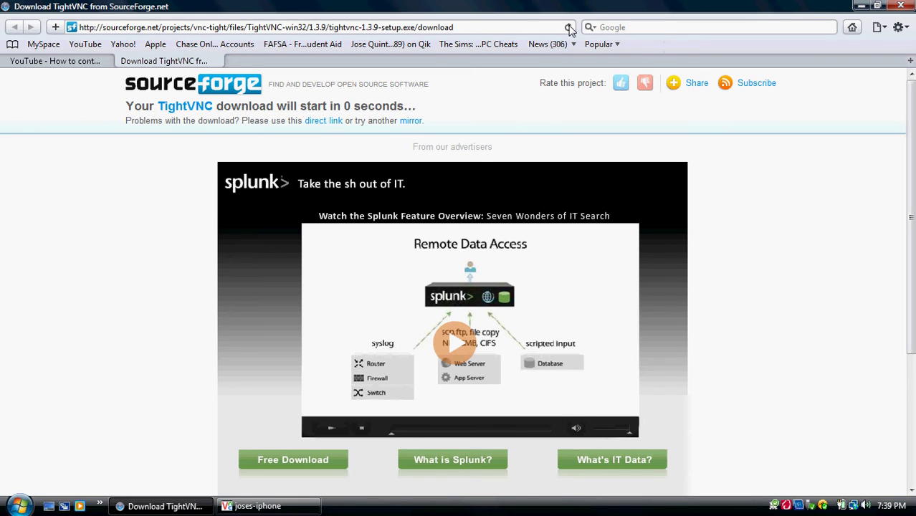
click(568, 27)
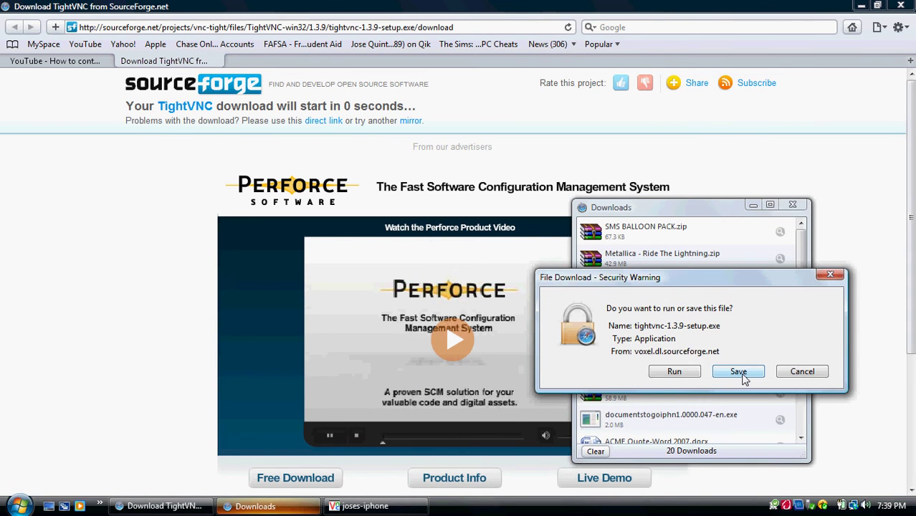
- Save tightvnc-1.3.9-setup.exe to the desktop and close Safari's Downloads window
click(738, 372)
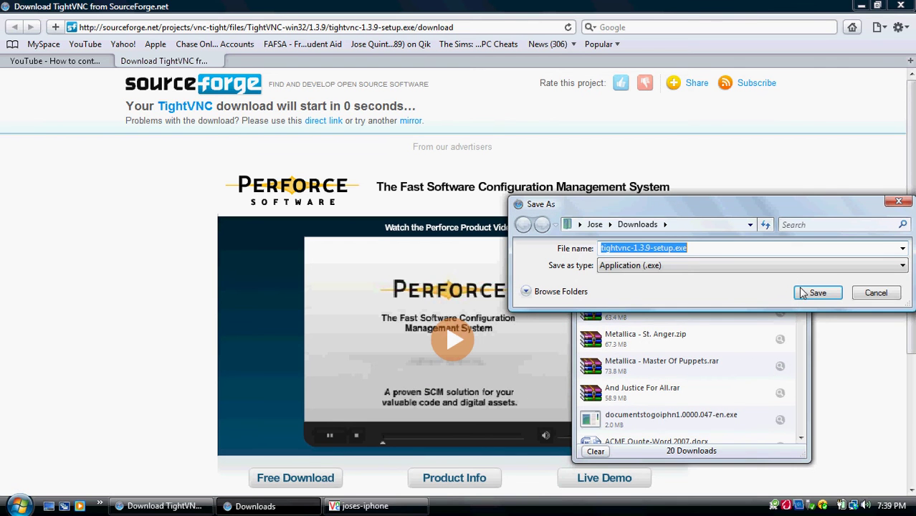
click(750, 225)
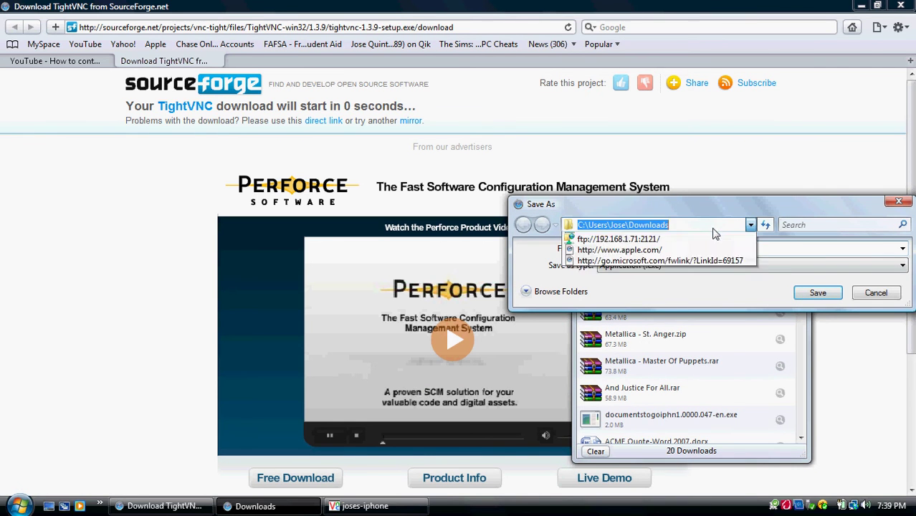
click(808, 293)
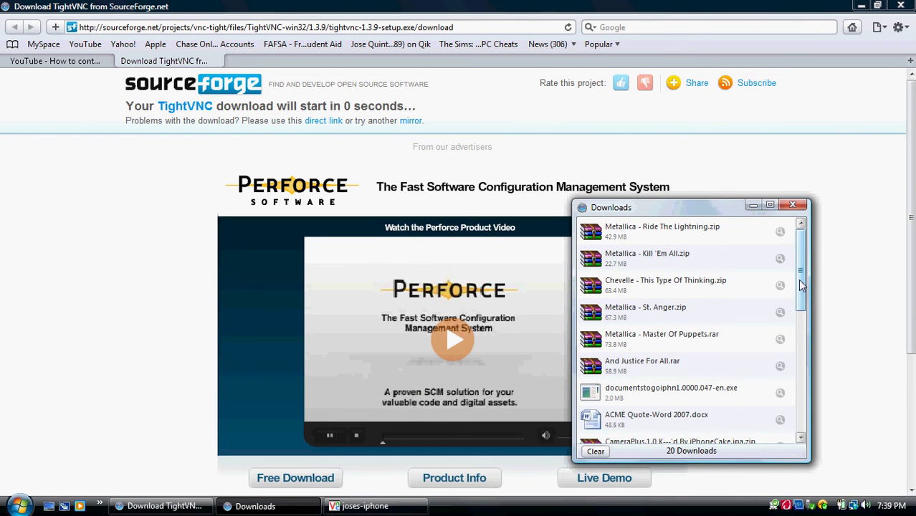
drag(797, 286, 807, 418)
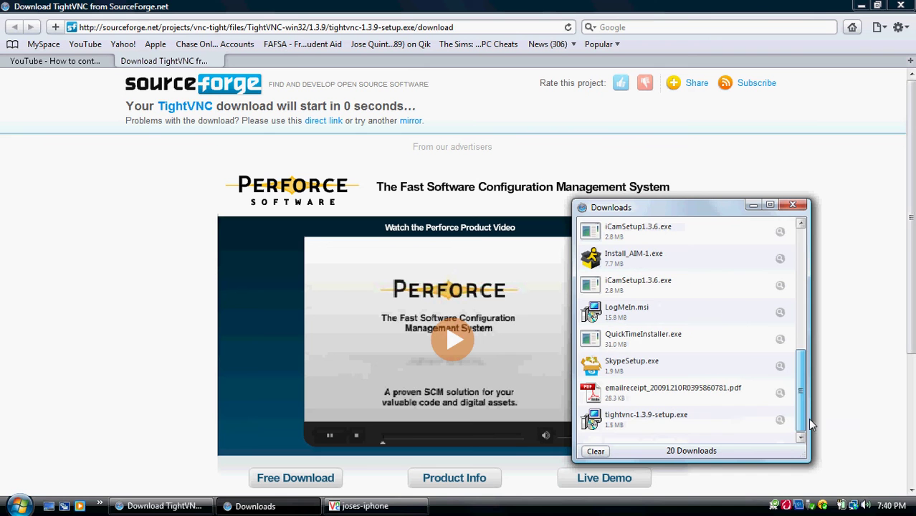
click(792, 205)
- Minimize Safari and run the desktop tightvnc-1.3.9-setup.exe installer despite the security warning
click(861, 7)
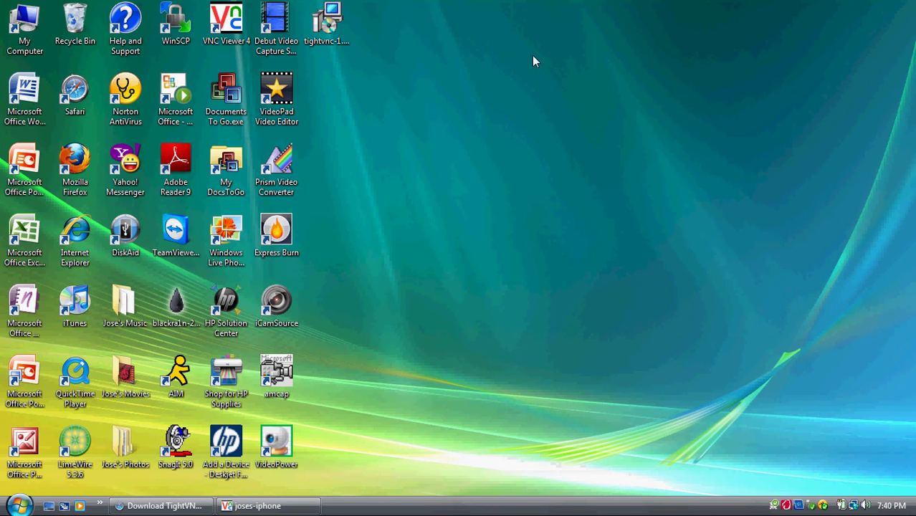
double_click(320, 34)
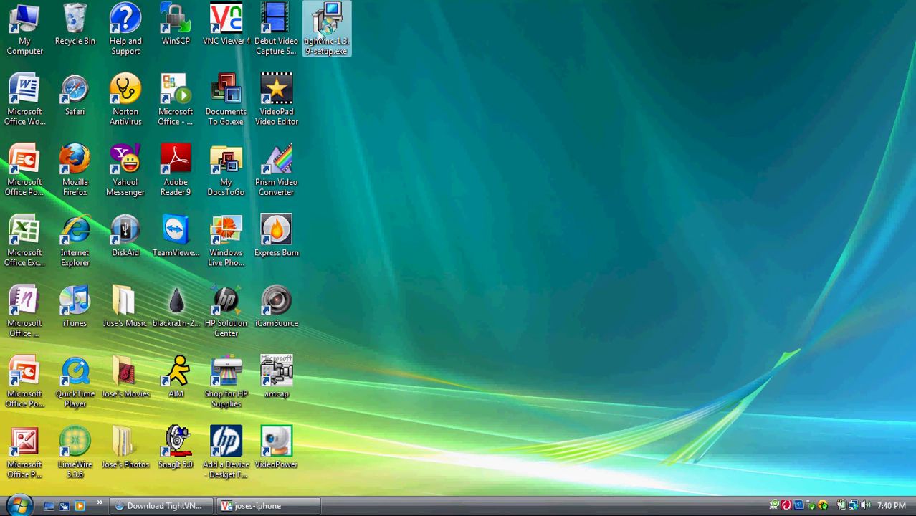
click(495, 268)
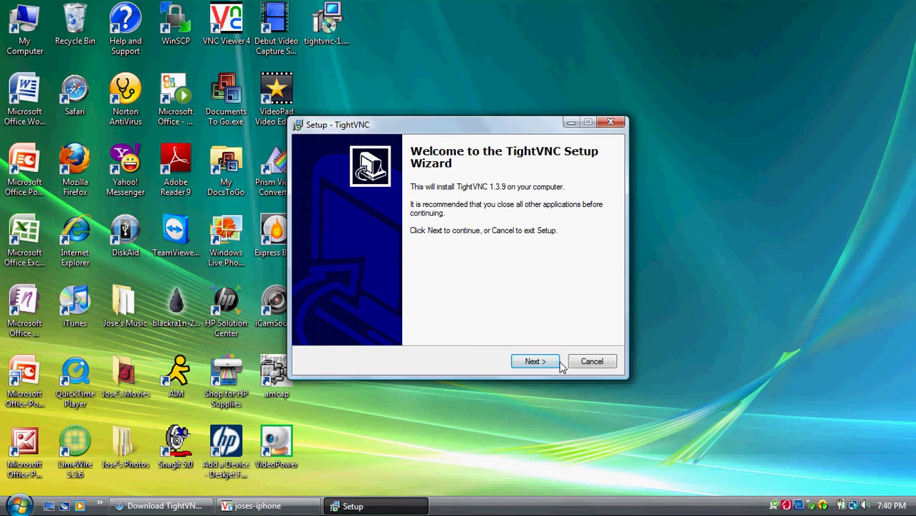
- Accept the welcome, terms and default location, deselecting TightVNC Server and the web documentation
click(542, 368)
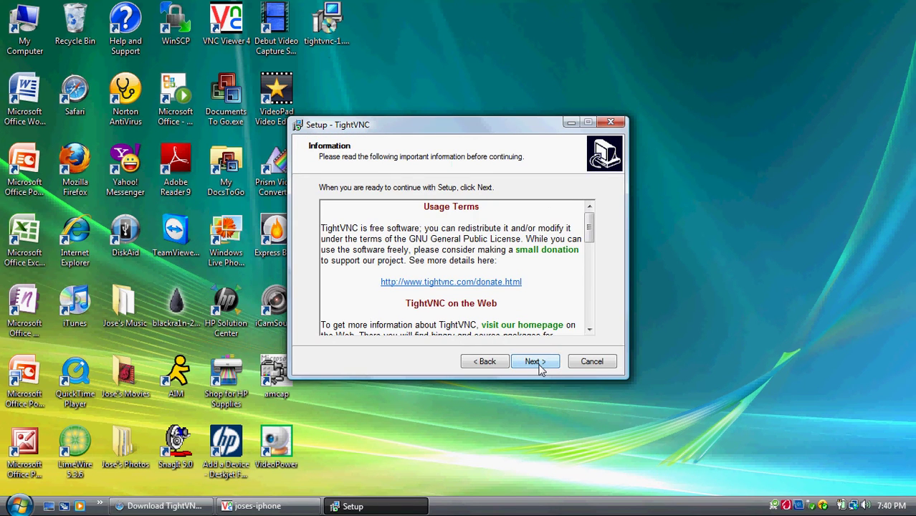
click(541, 368)
click(540, 369)
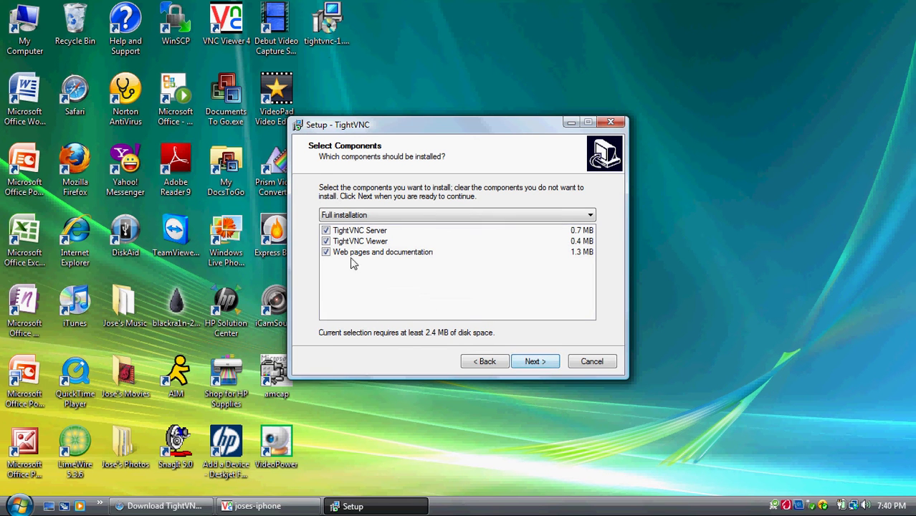
click(326, 253)
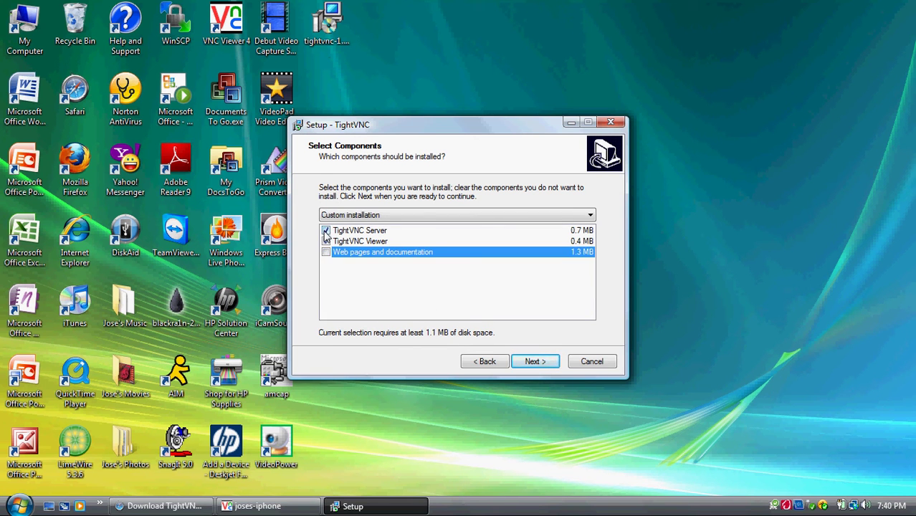
click(326, 230)
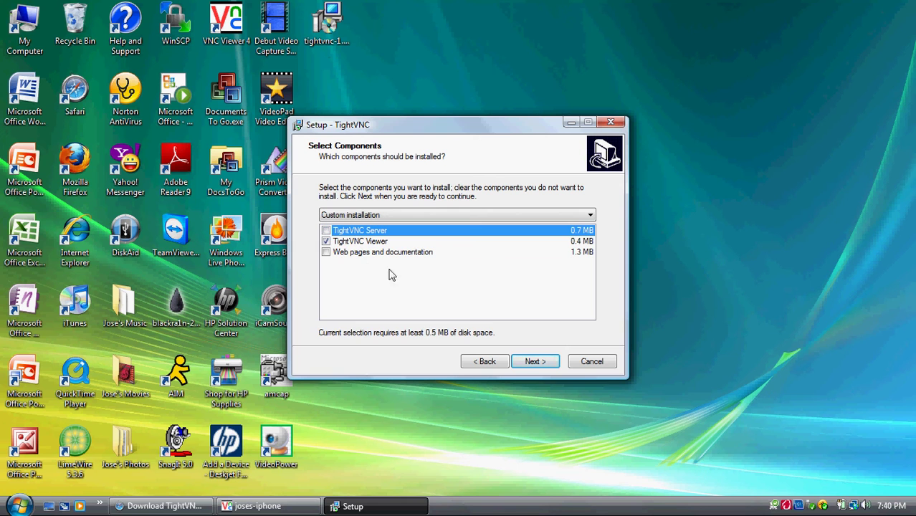
click(531, 363)
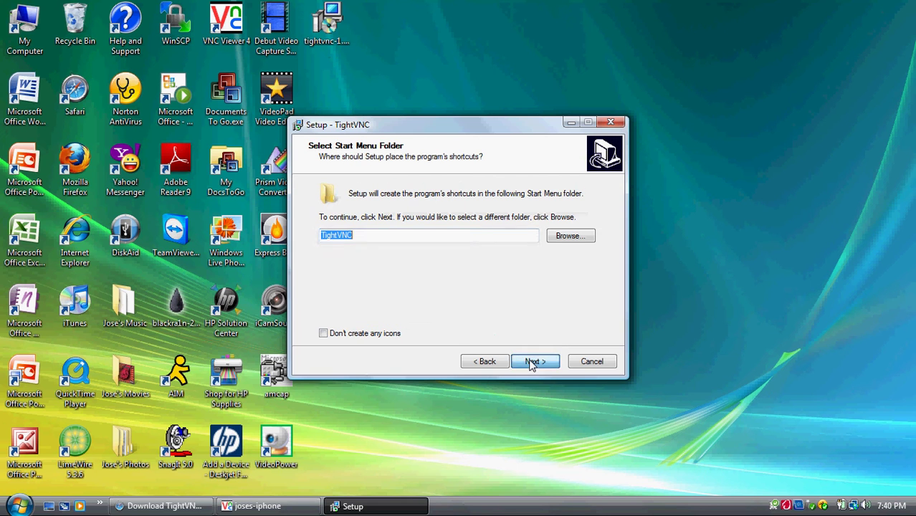
- Keep the TightVNC Start Menu folder and .vnc association, then install TightVNC Viewer
click(484, 361)
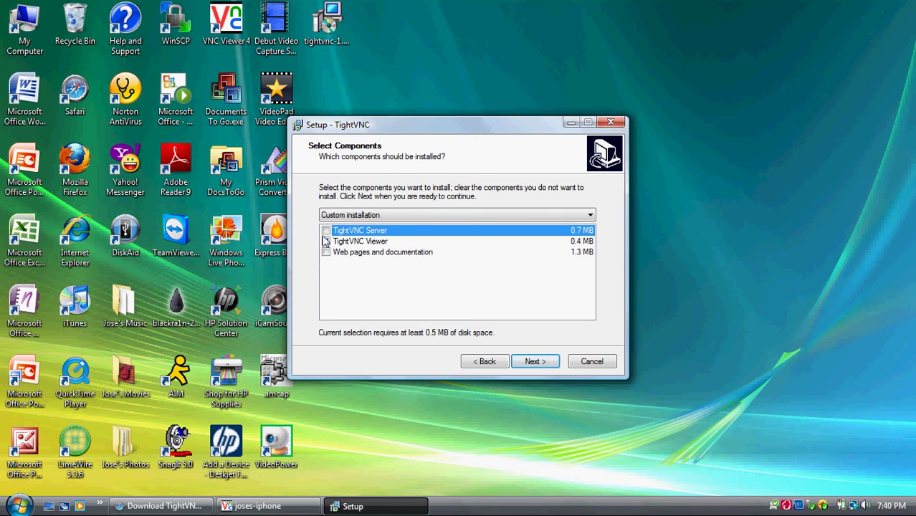
click(526, 363)
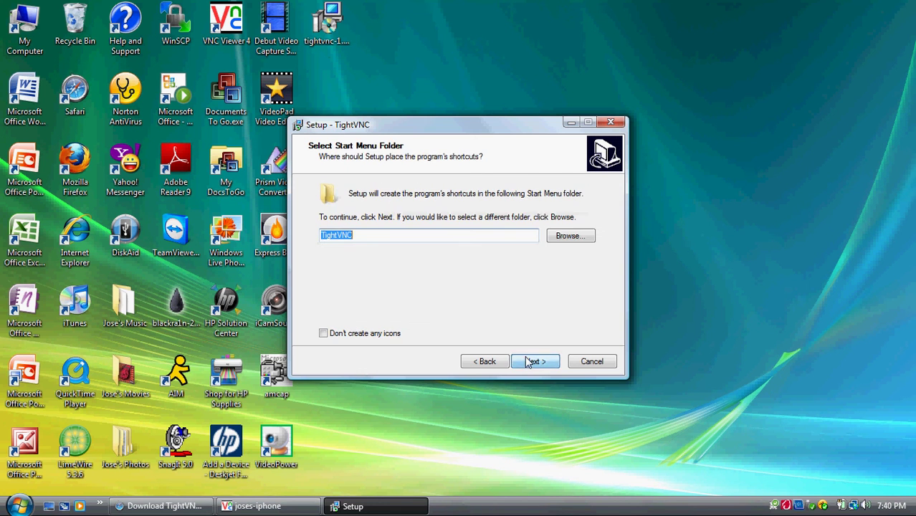
click(524, 364)
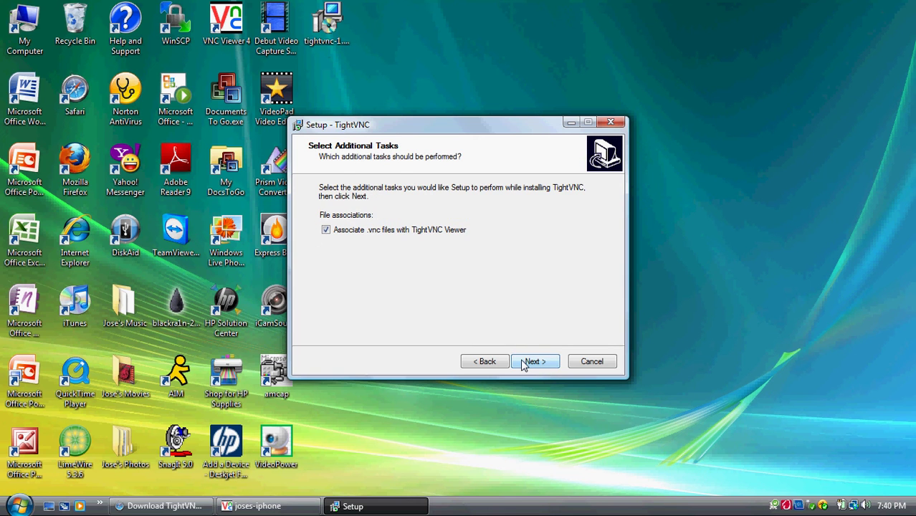
click(524, 364)
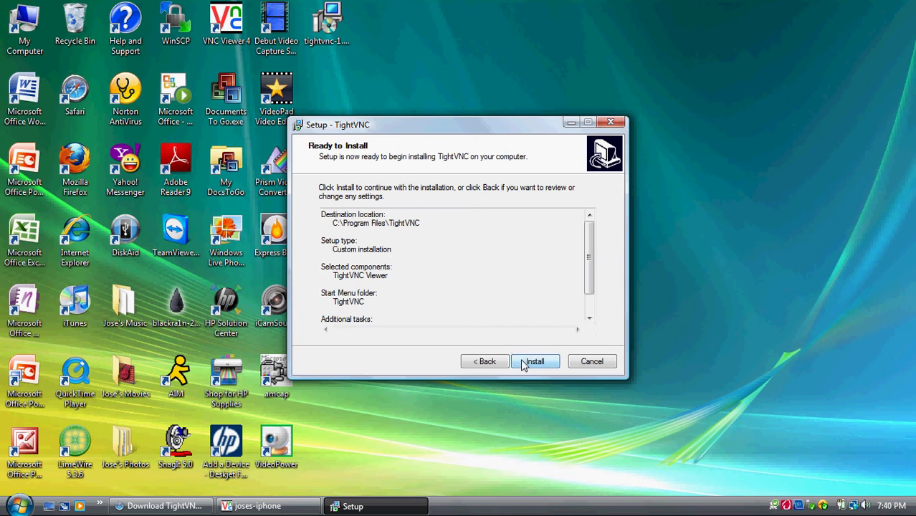
click(525, 366)
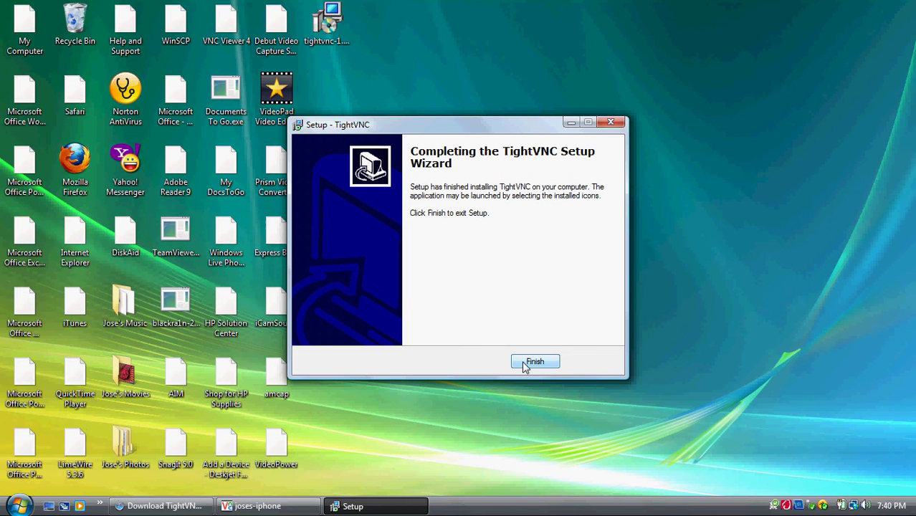
- Finish the TightVNC setup wizard and switch Windows to the Vista Basic colour scheme
click(524, 367)
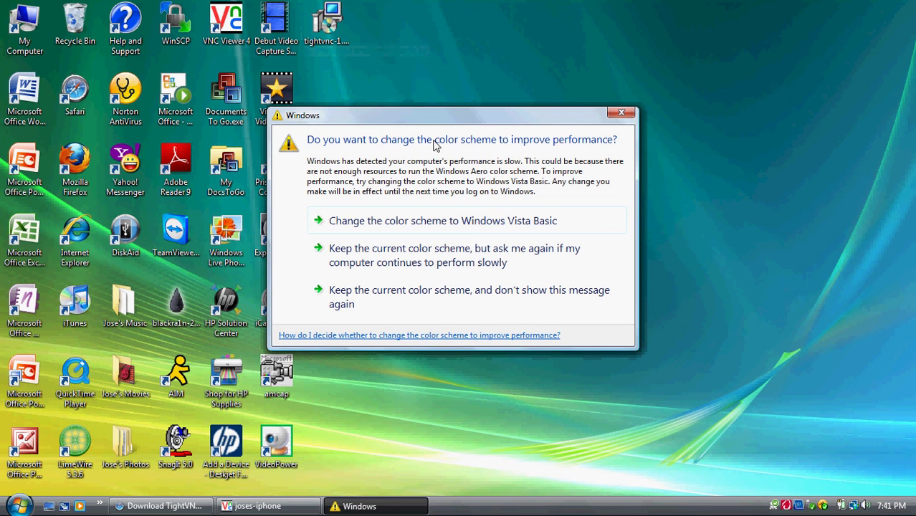
click(473, 229)
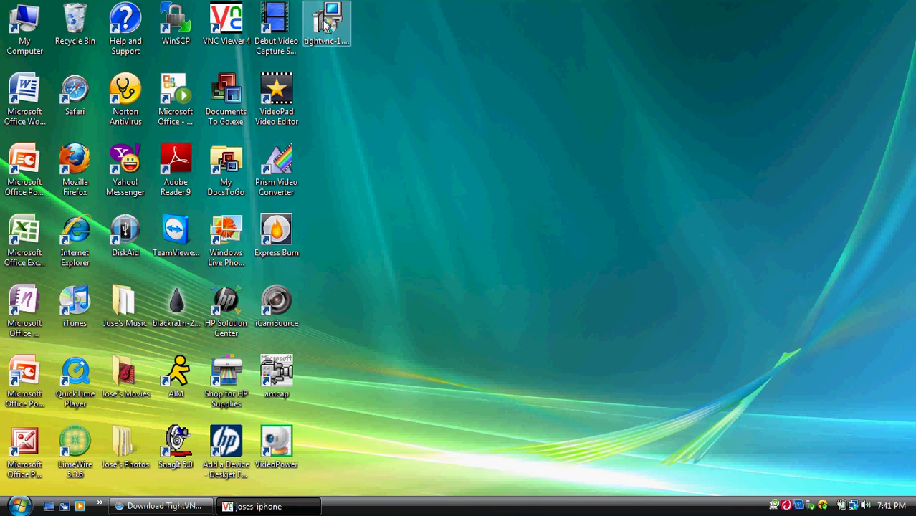
- Cancel rerunning the installer, then launch TightVNC Viewer from Start > All Programs > TightVNC
double_click(326, 25)
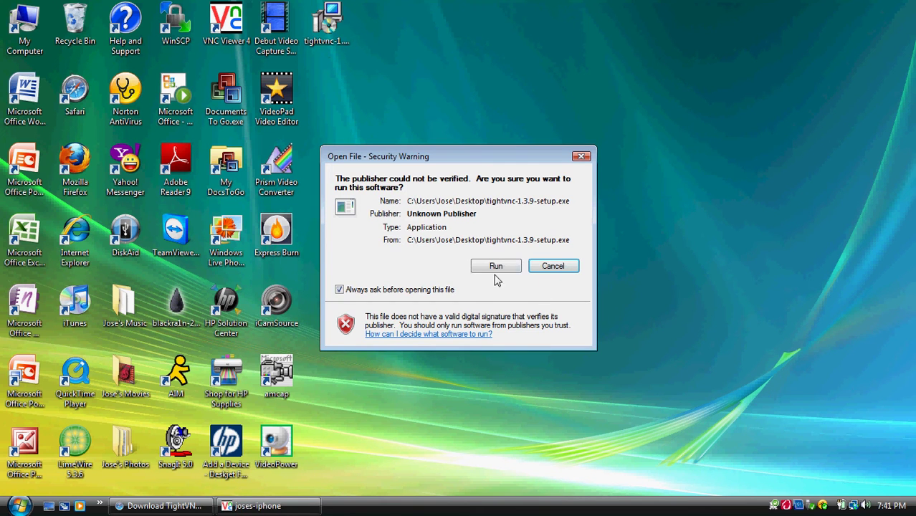
click(583, 156)
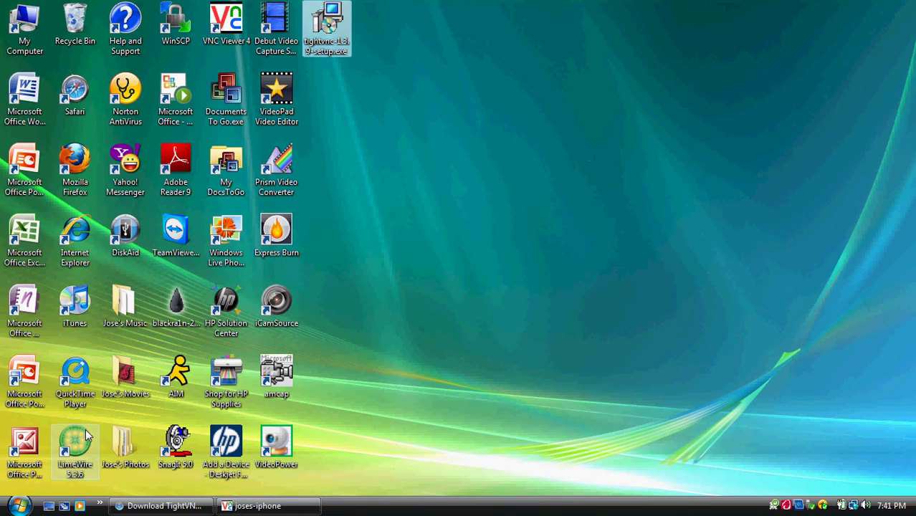
click(23, 506)
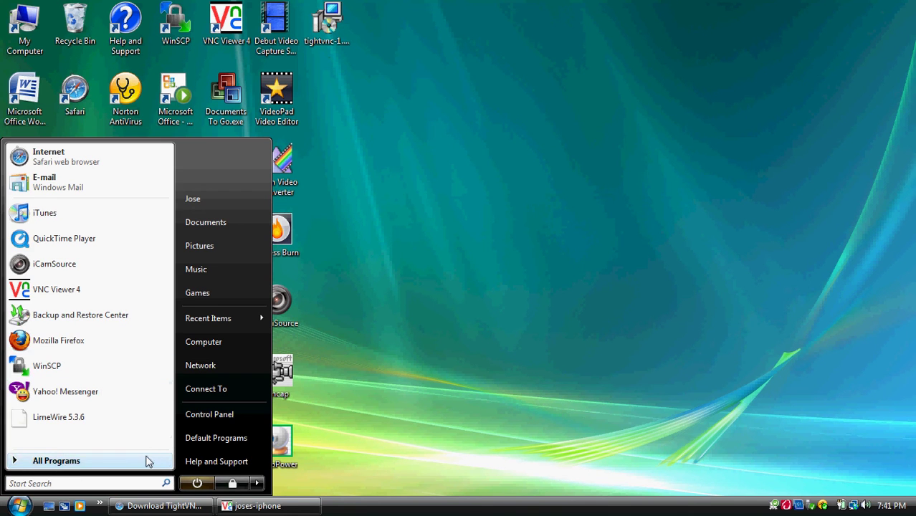
click(146, 461)
click(130, 446)
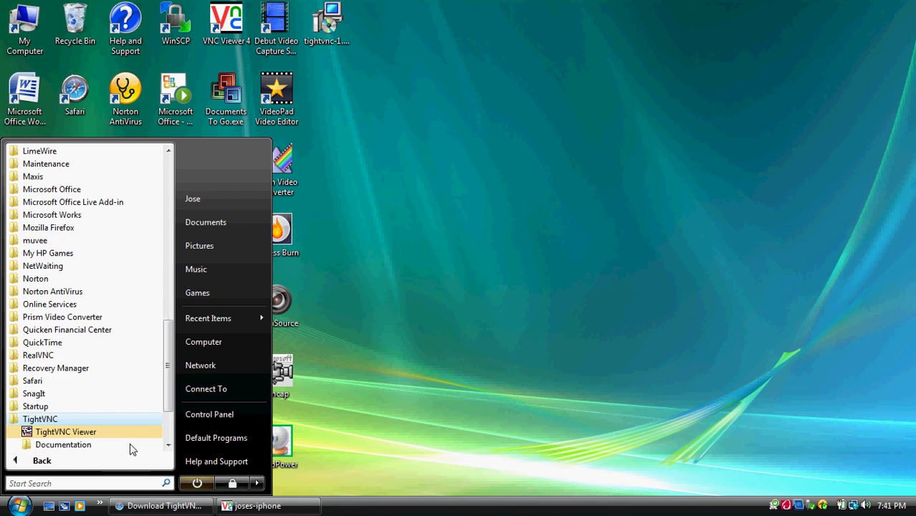
click(127, 432)
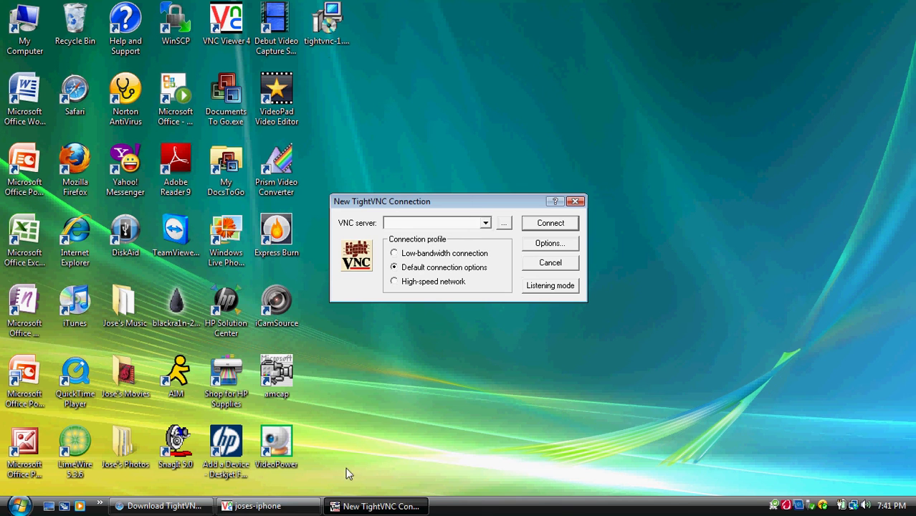
- Restore the iPhone session, view its Settings > Wi-Fi network list, then minimize the session
click(255, 506)
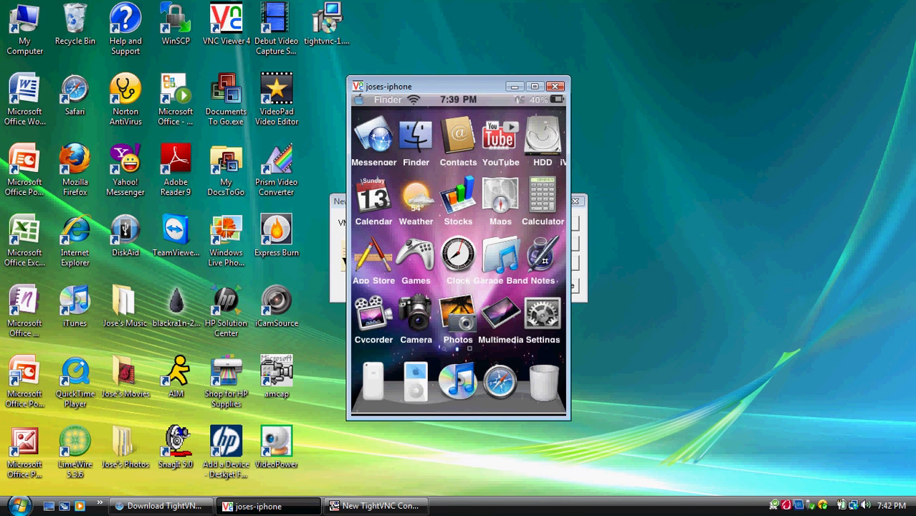
click(541, 327)
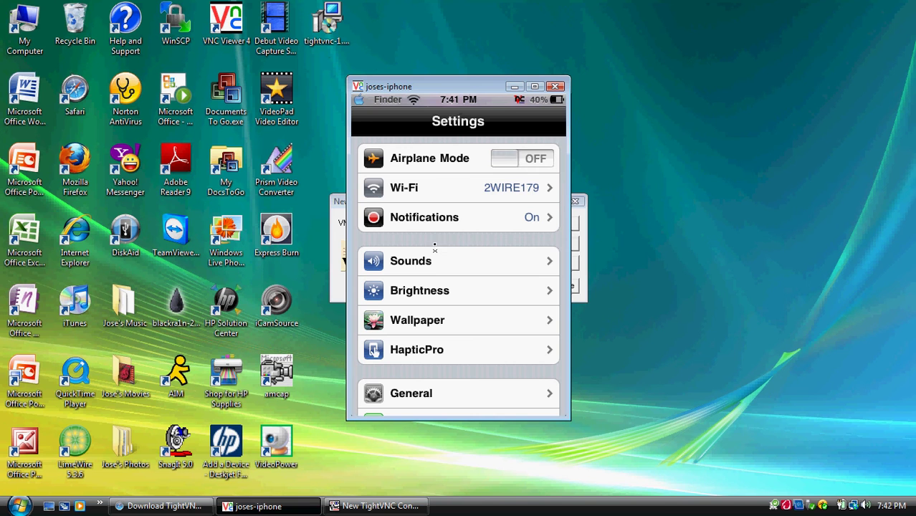
click(454, 201)
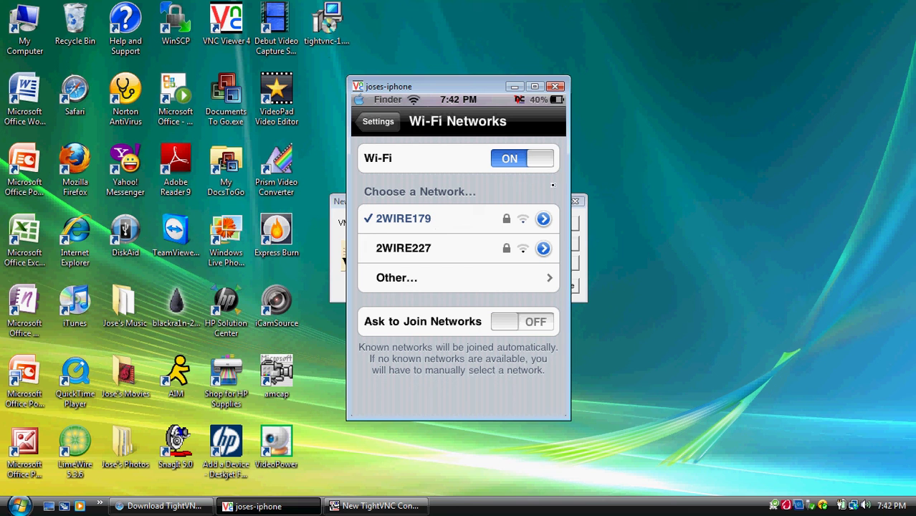
click(515, 87)
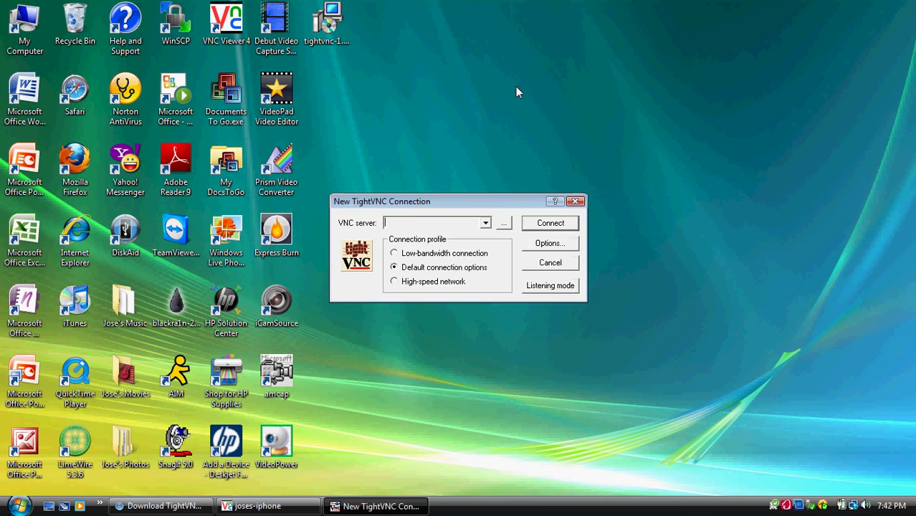
- Restore the iPhone remote session window from the taskbar, showing its Wi-Fi network chooser
click(420, 222)
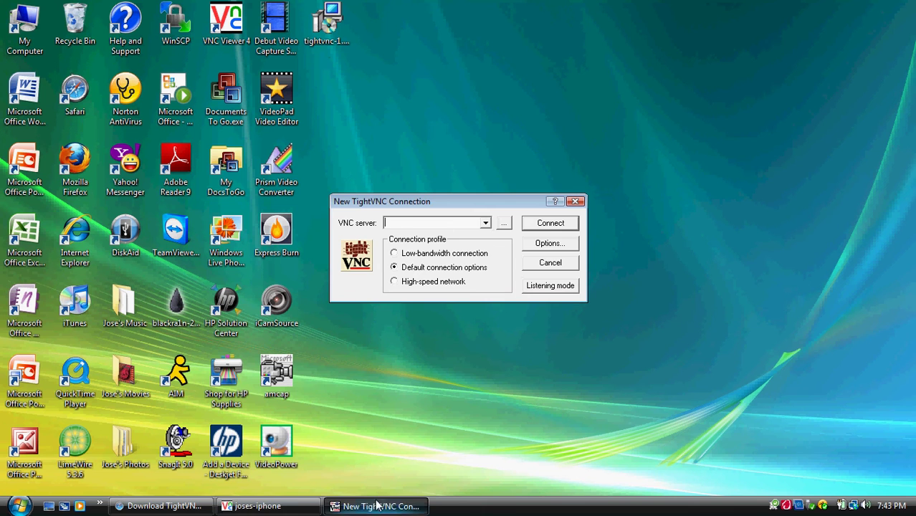
click(257, 507)
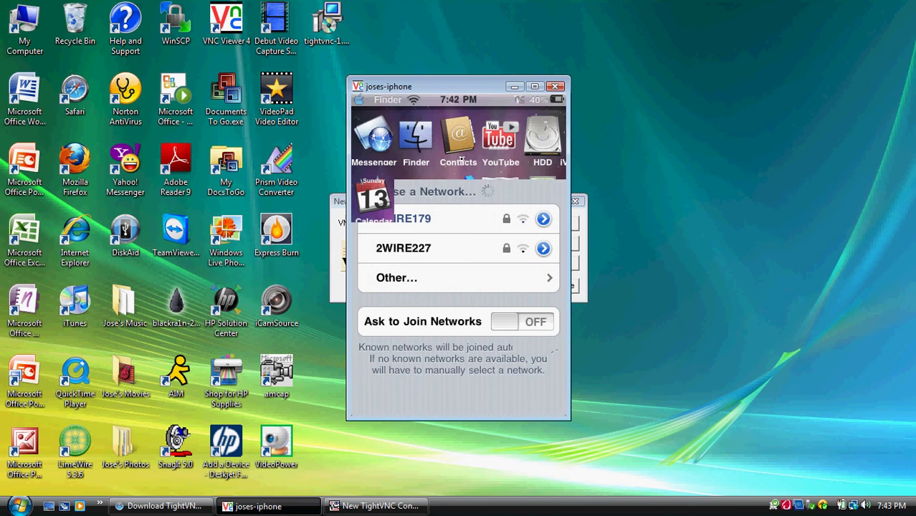